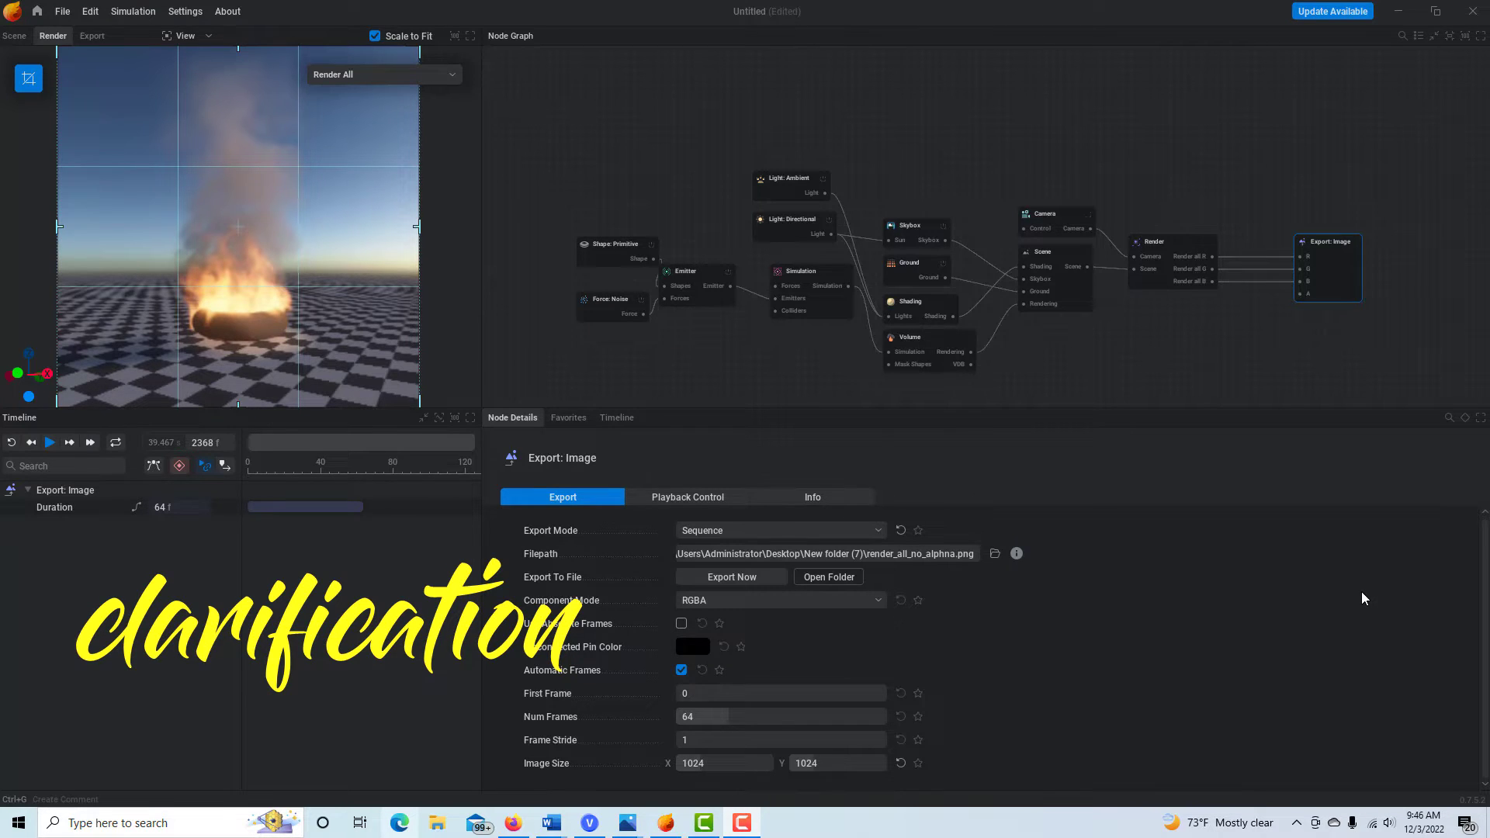
Confirm Render All is the Render node's capture type, then view the Export: Image settings.
left_click(1183, 252)
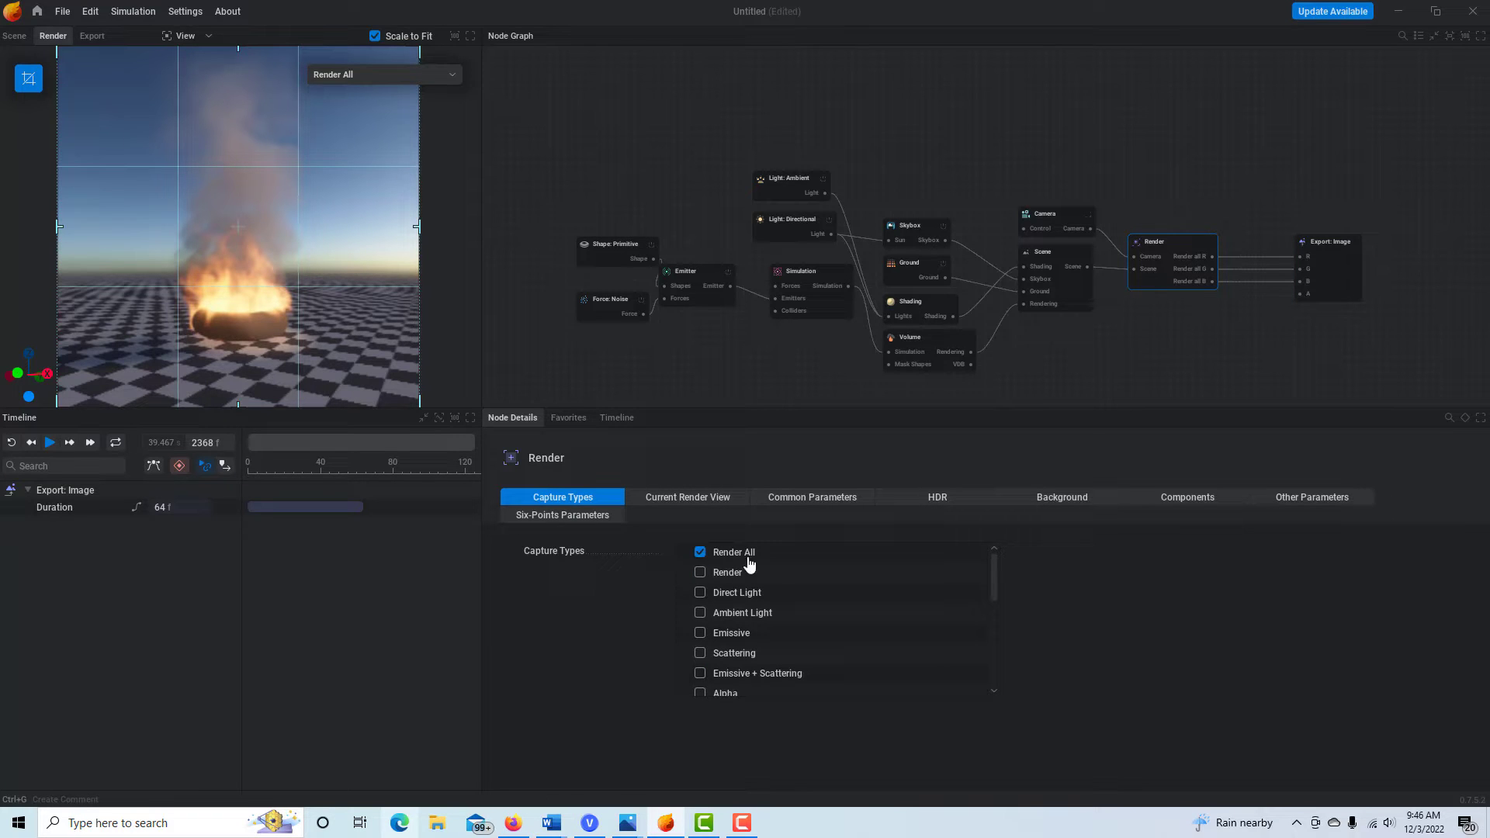
left_click(1332, 275)
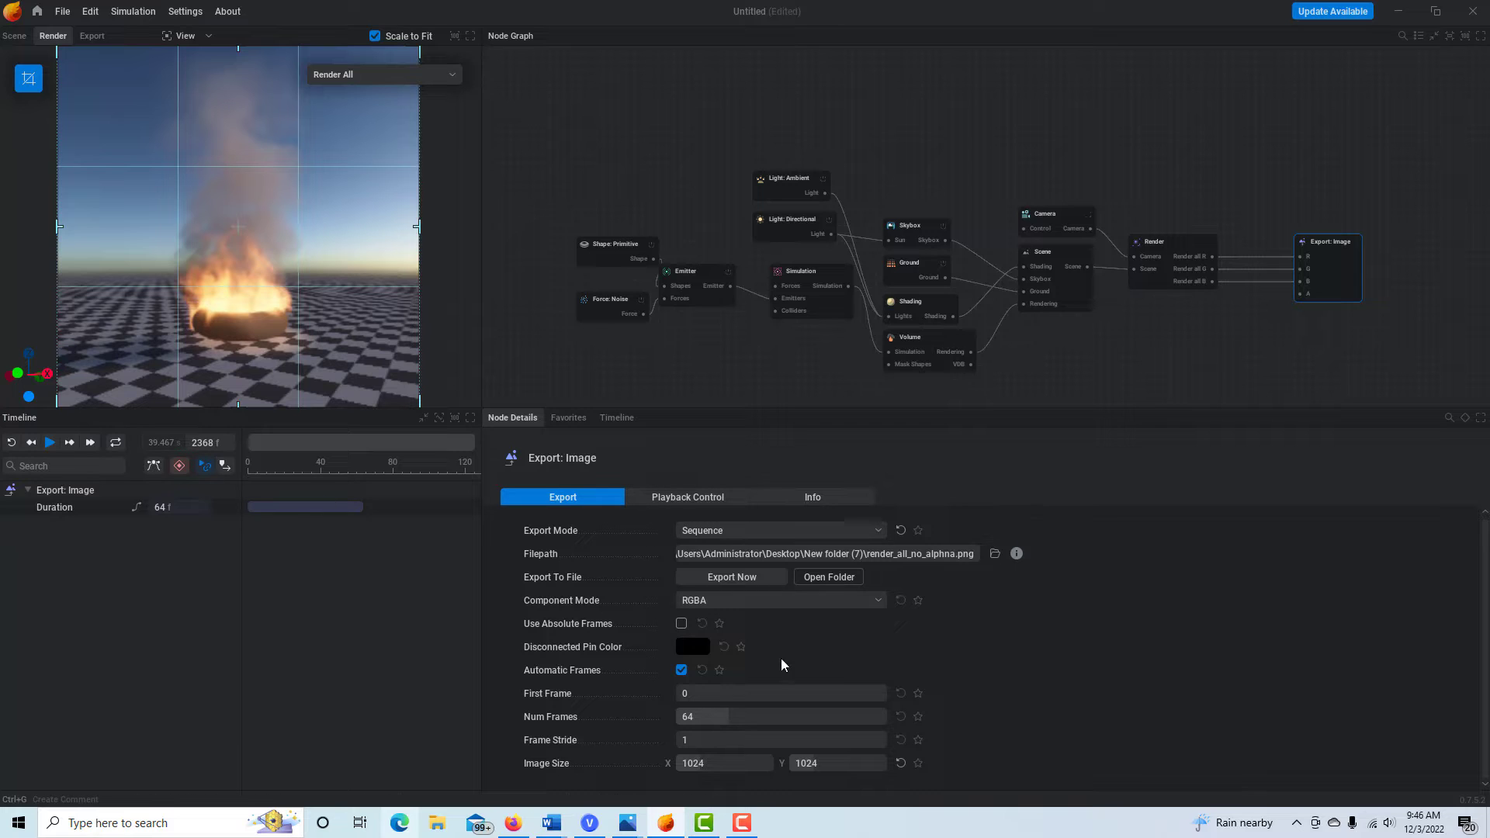
Export the Render All fire as a 64-frame 1024×1024 PNG sequence to render_all_no_alpha.png.
left_click(699, 582)
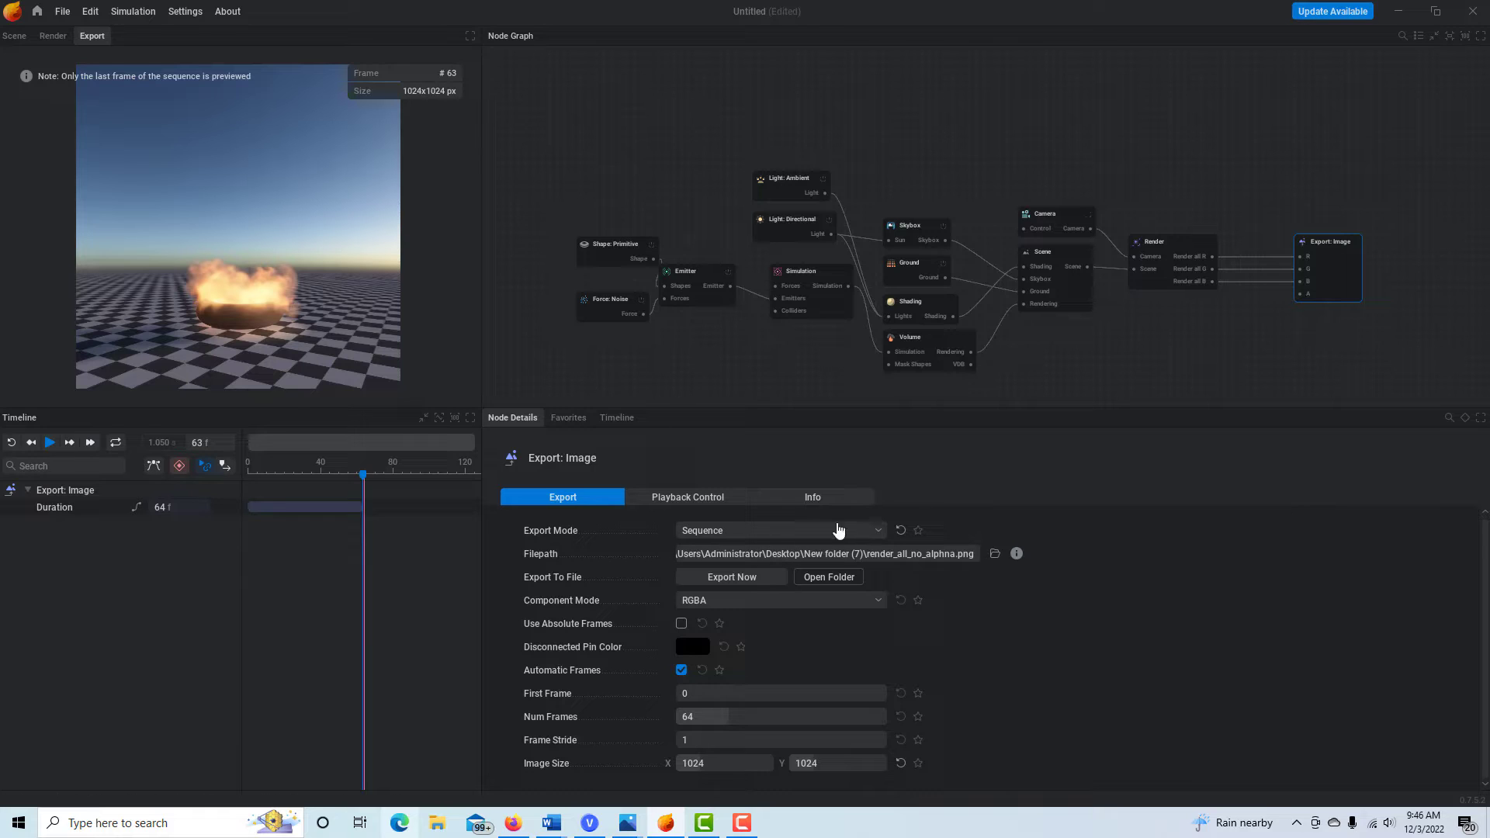
Switch the Render node's capture type from Render All to Render.
left_click(1161, 241)
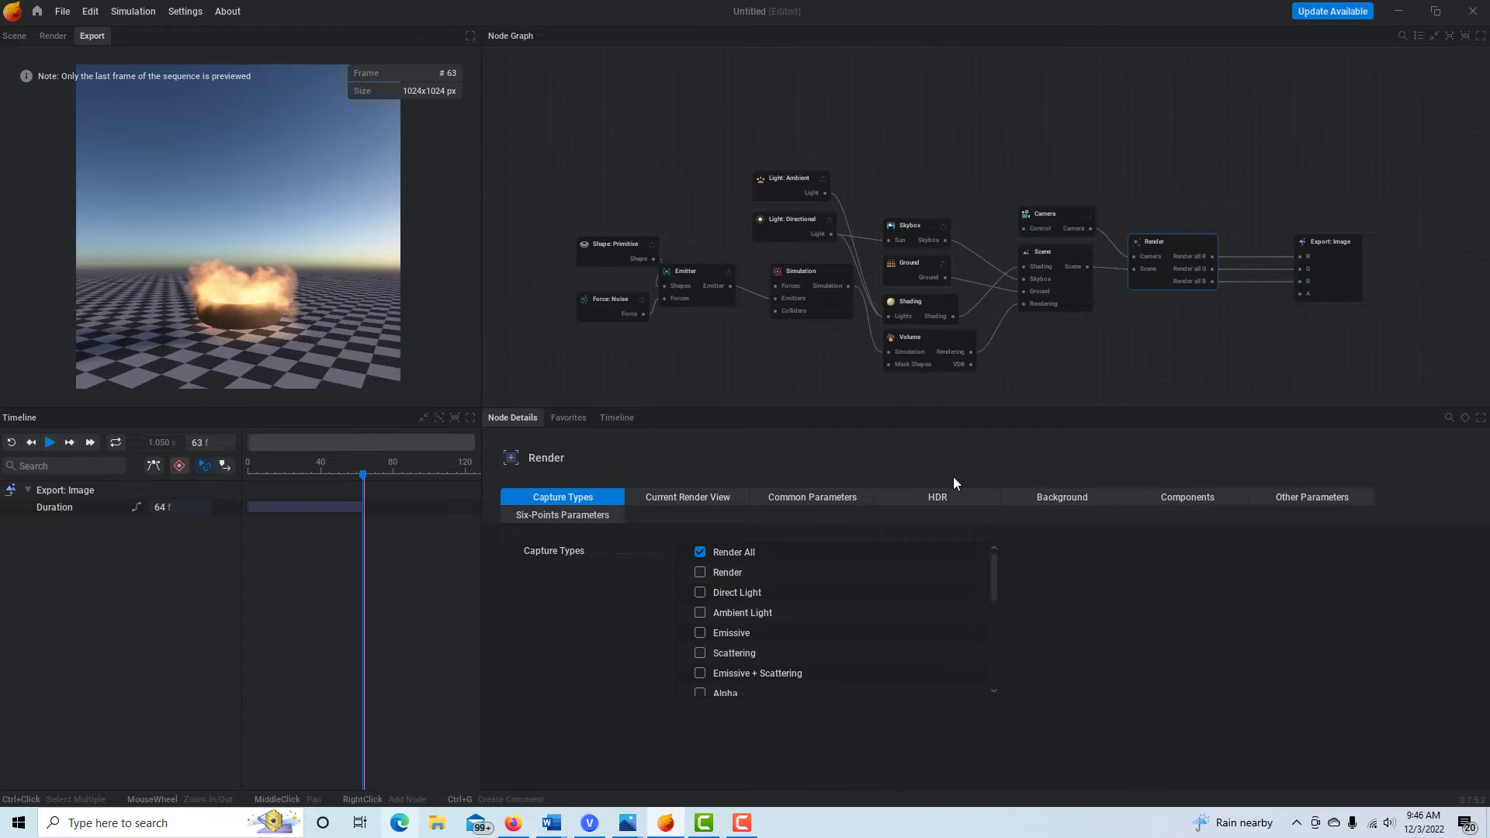
left_click(699, 572)
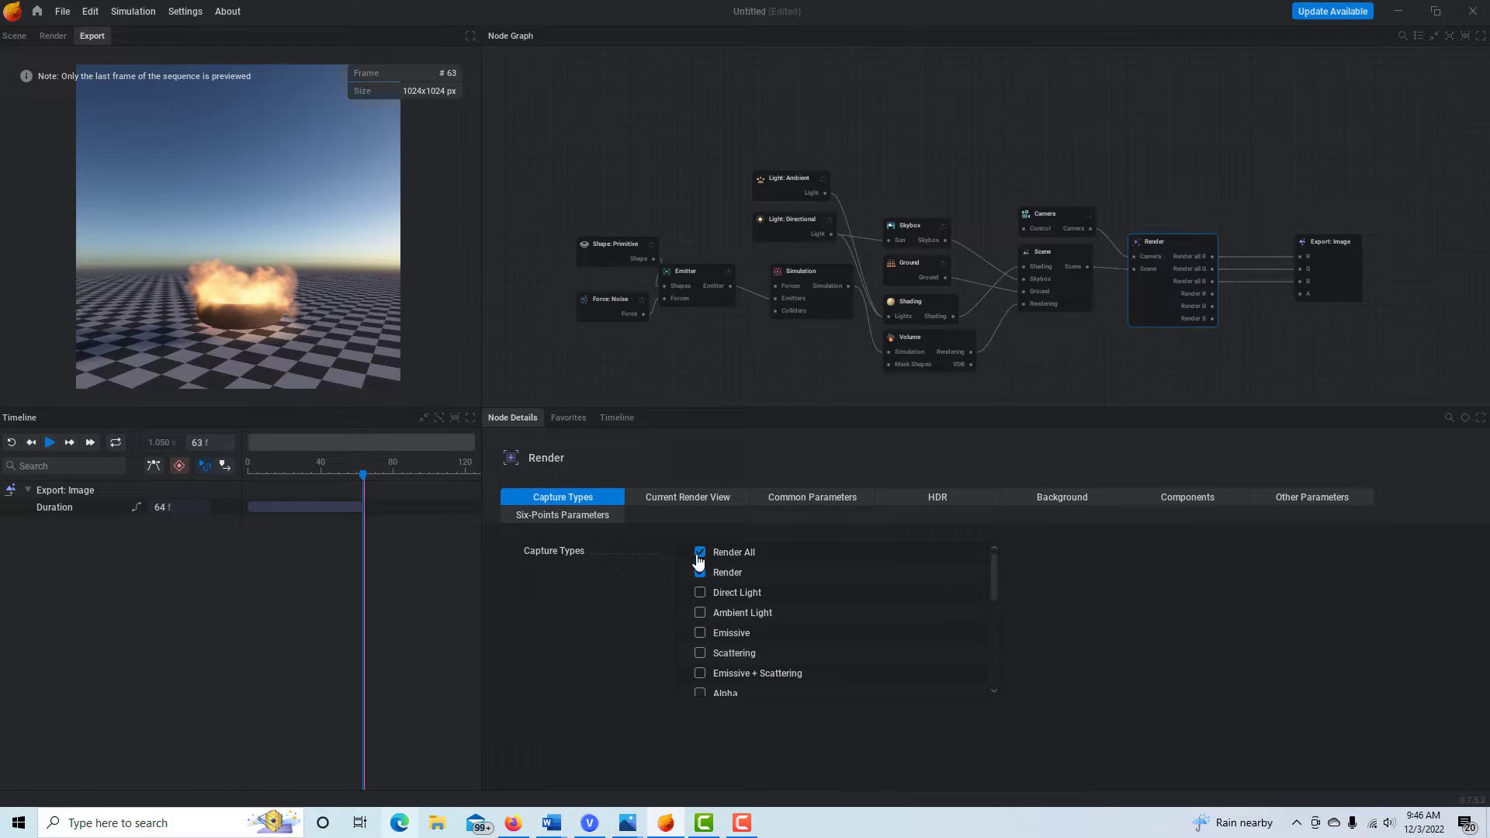
left_click(699, 553)
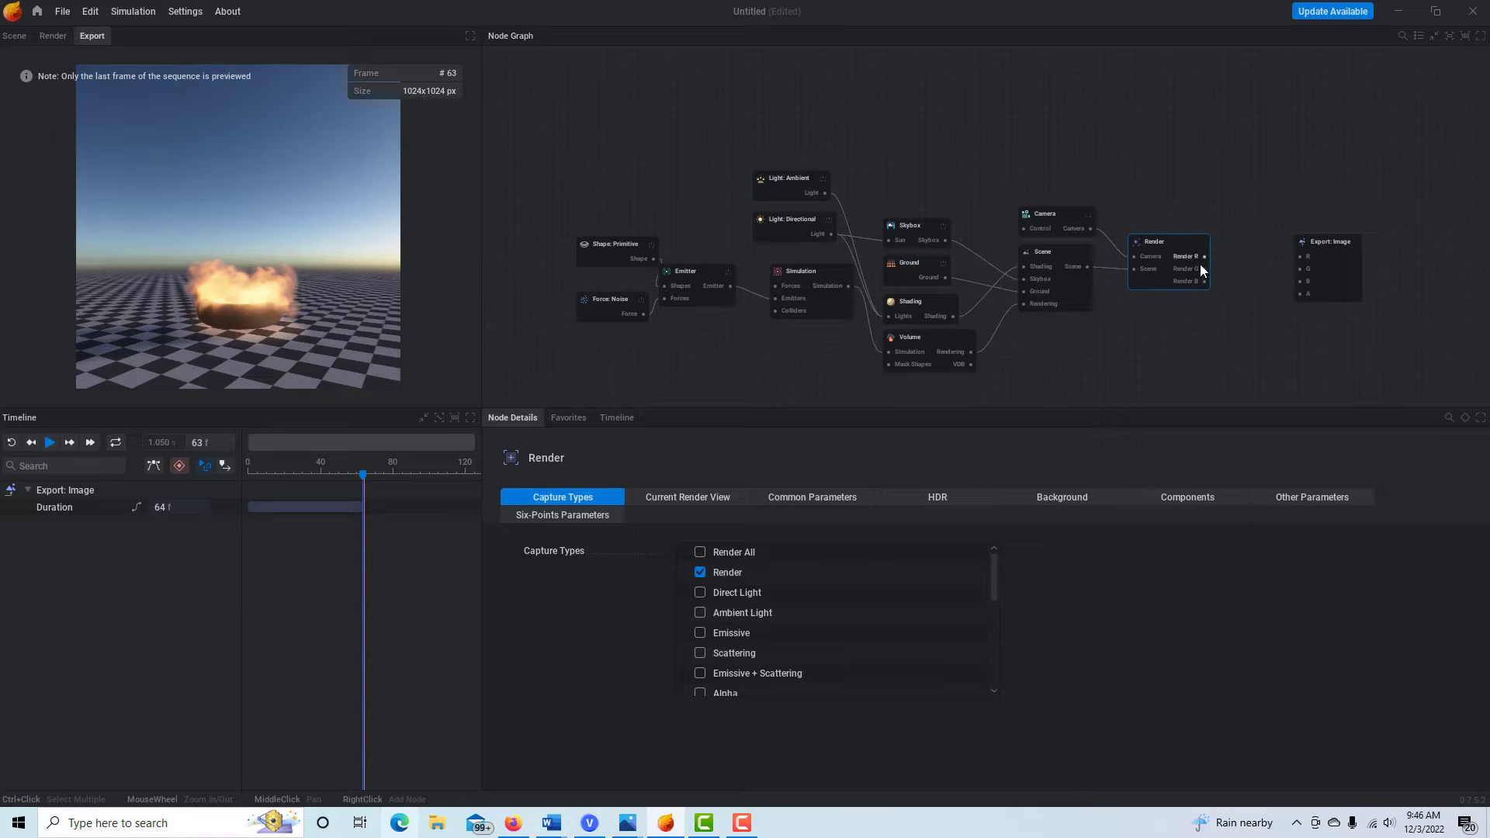
Wire Render's R, G and B outputs into the Export: Image R, G and B inputs.
left_click_drag(1205, 255, 1301, 257)
left_click_drag(1205, 269, 1300, 269)
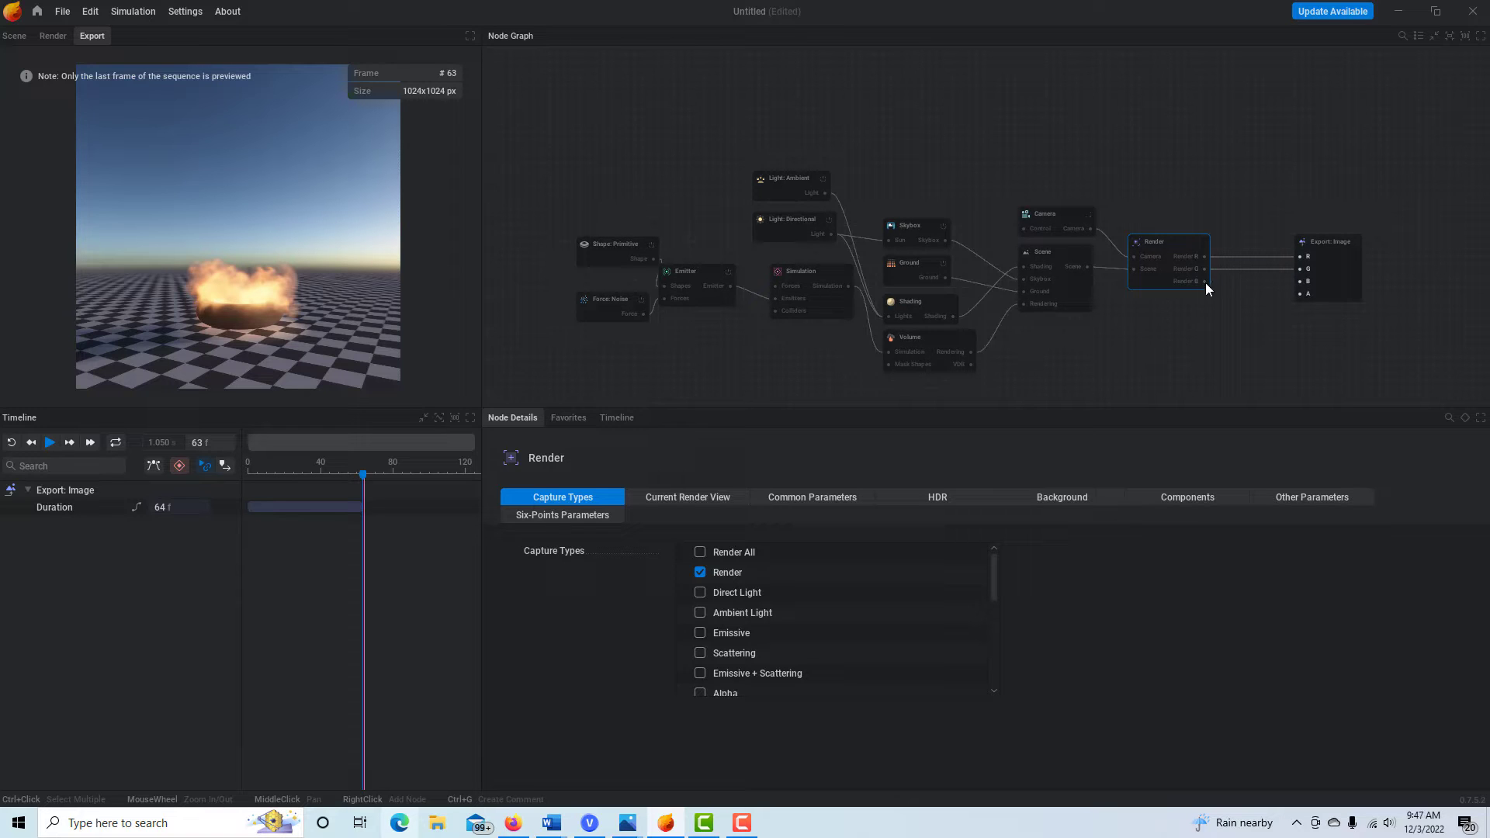
left_click_drag(1204, 282, 1301, 281)
left_click(1339, 270)
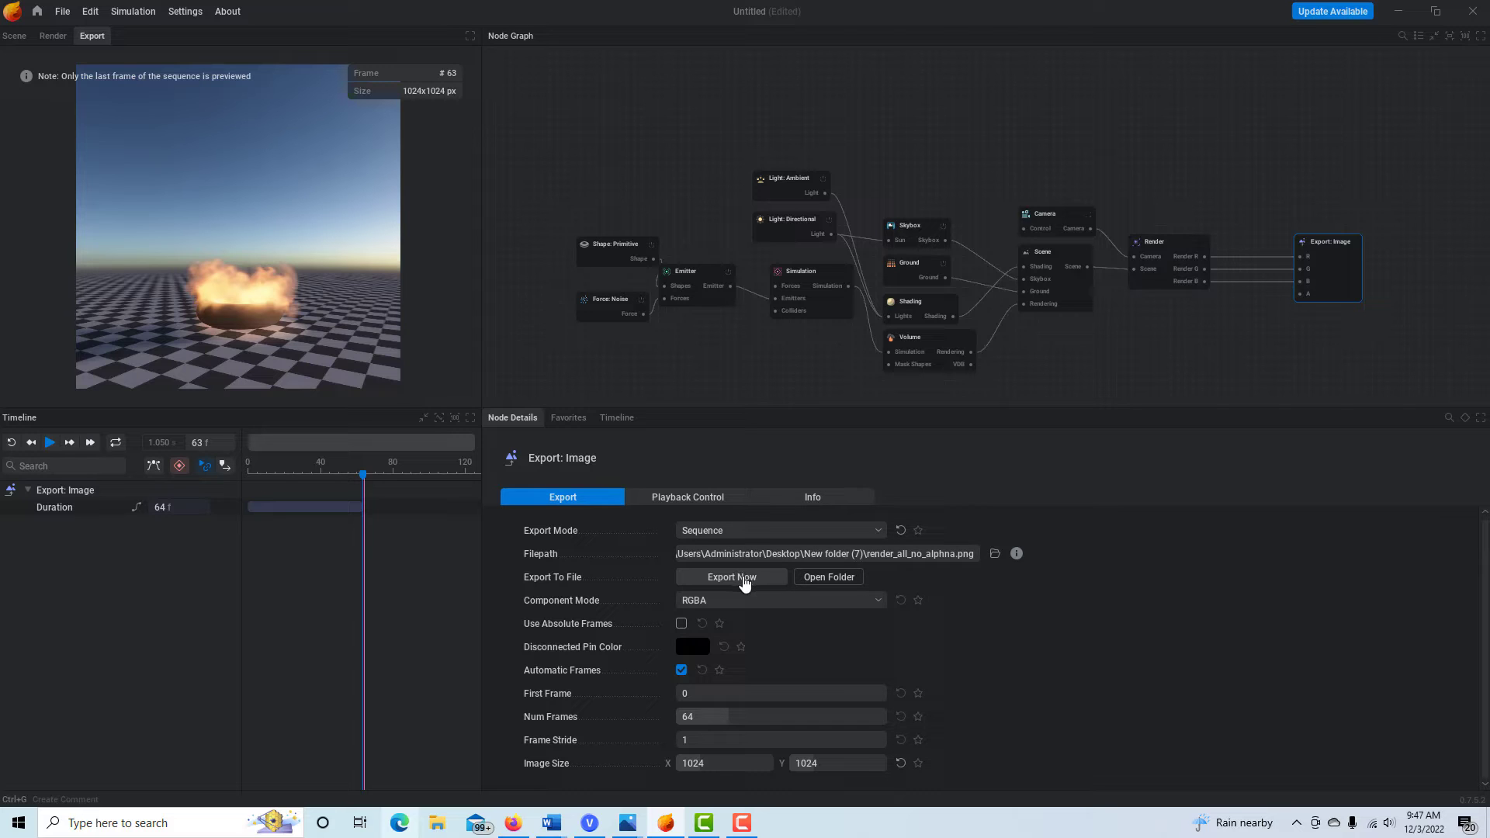
Export the Render capture as a 64-frame PNG sequence showing fire over black.
left_click(742, 577)
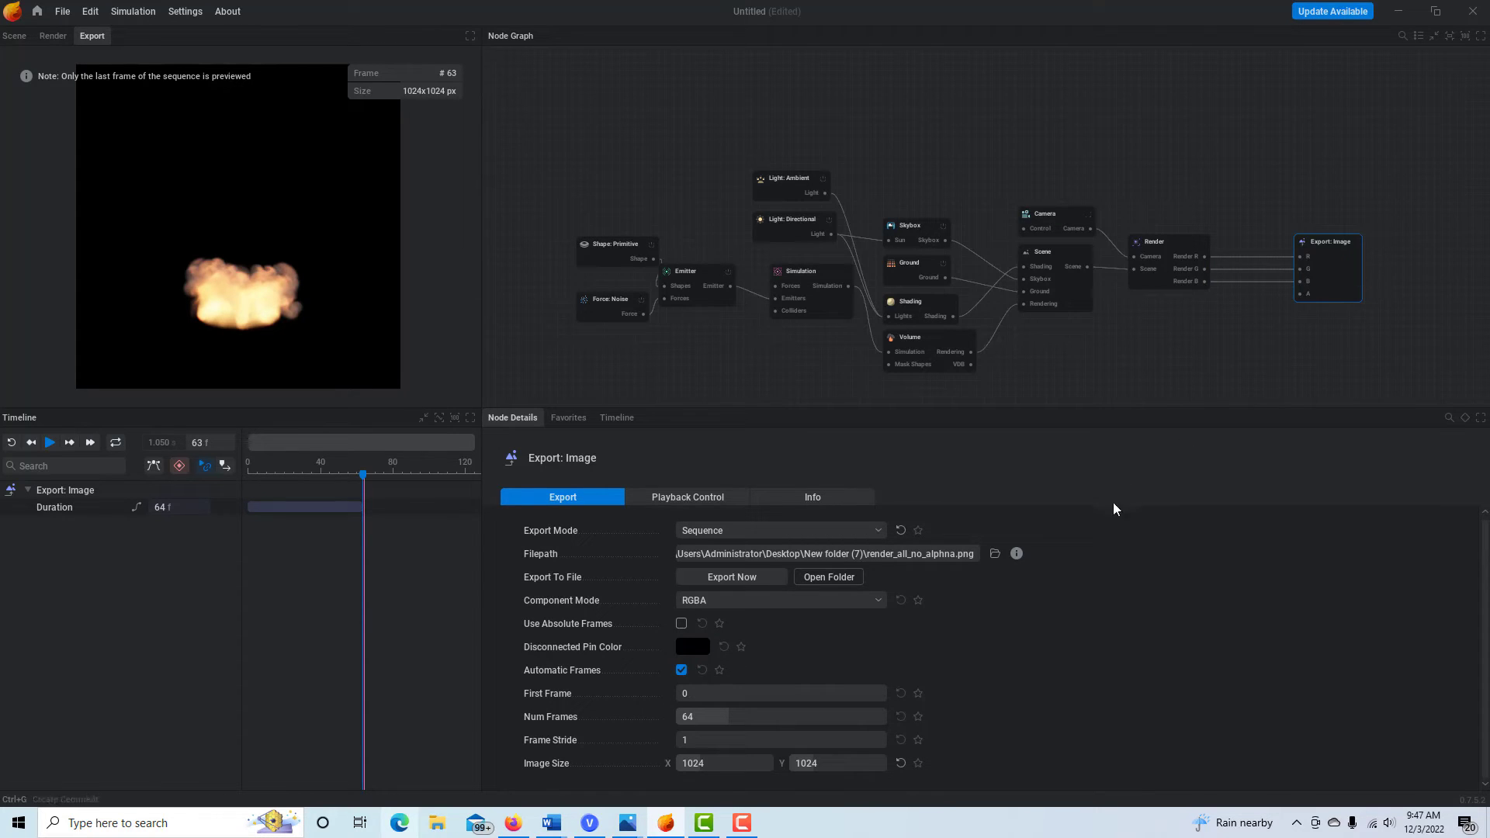
Enable the Alpha capture type on the Render node and connect Render Alpha to the export's A input.
left_click(1157, 257)
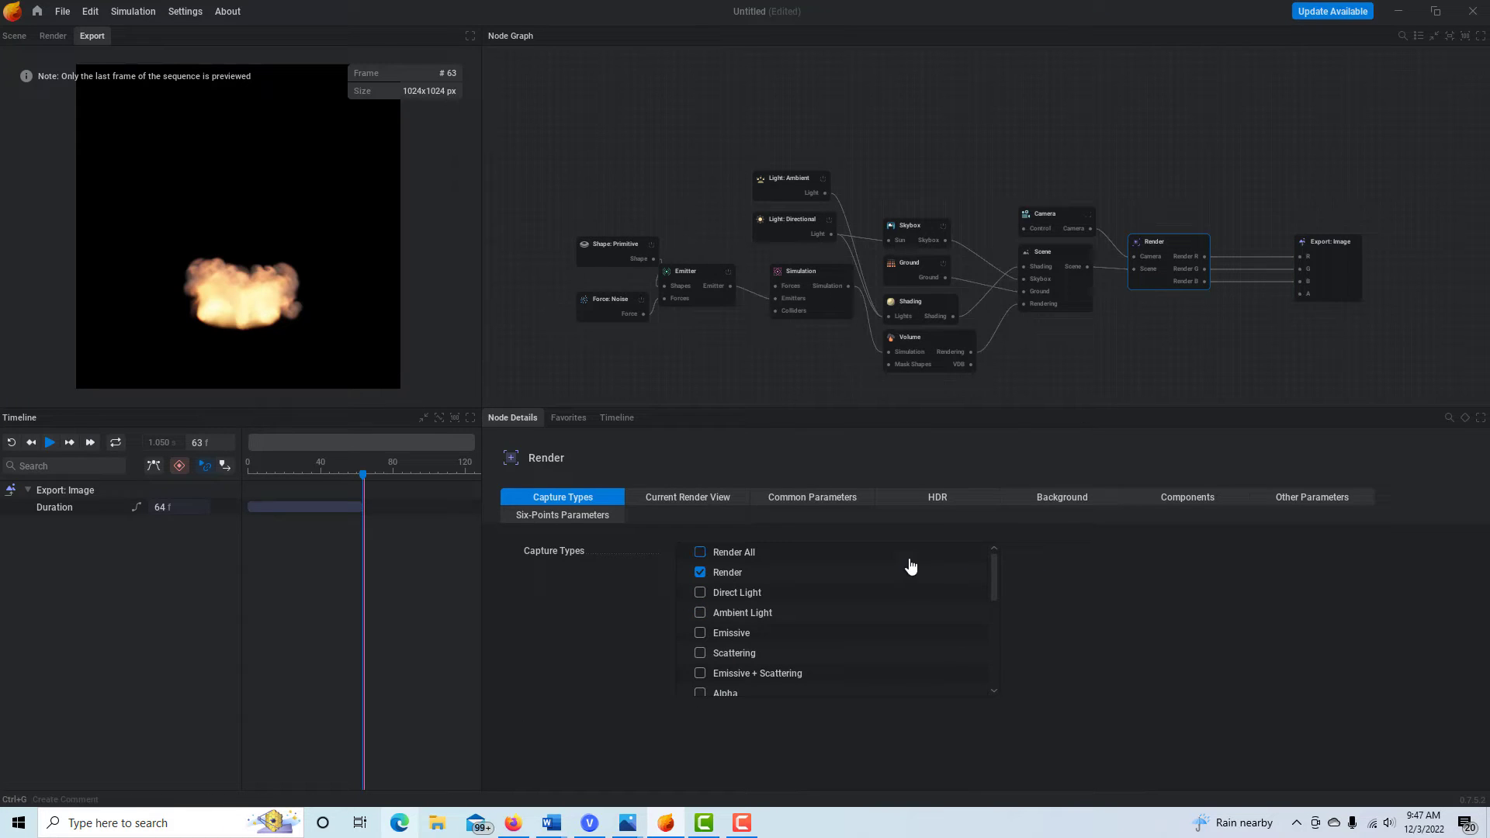
scroll(852, 622, "down", 3)
scroll(805, 581, "up", 2)
scroll(804, 580, "up", 1)
scroll(802, 579, "down", 5)
scroll(706, 657, "down", 2)
scroll(710, 676, "up", 1)
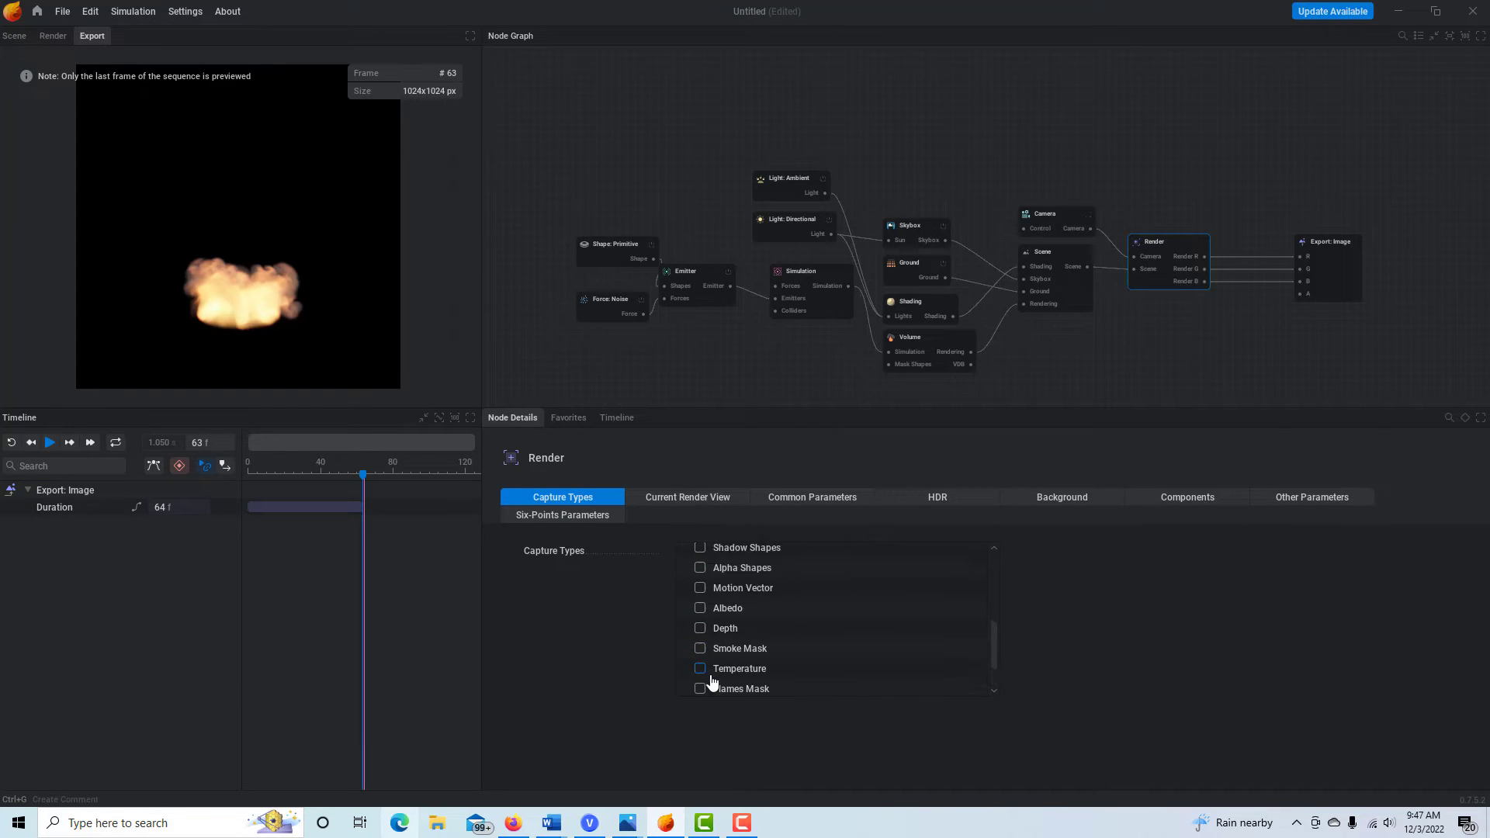
scroll(701, 646, "up", 1)
scroll(707, 617, "up", 4)
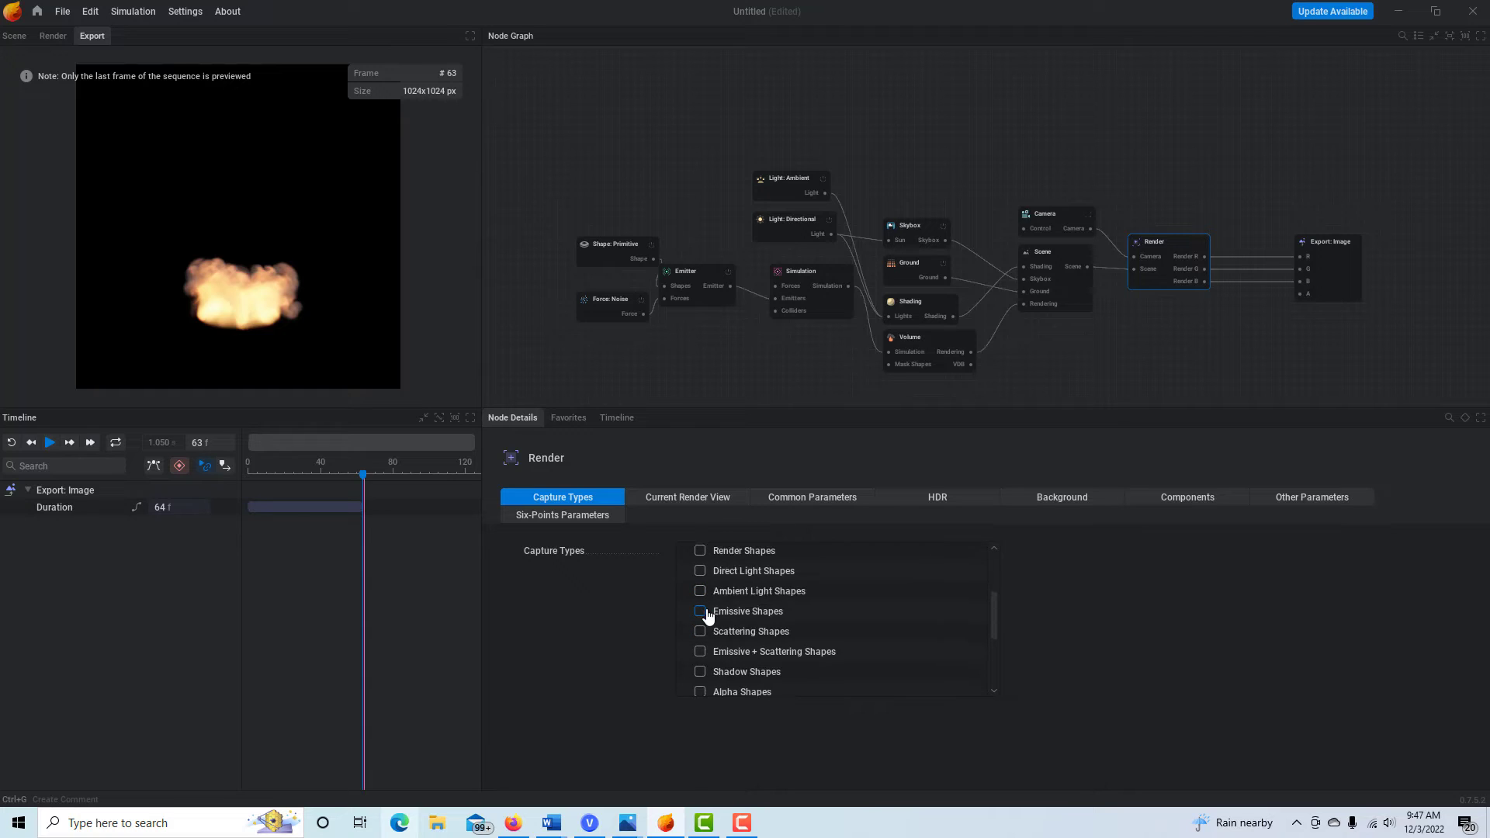
left_click(700, 625)
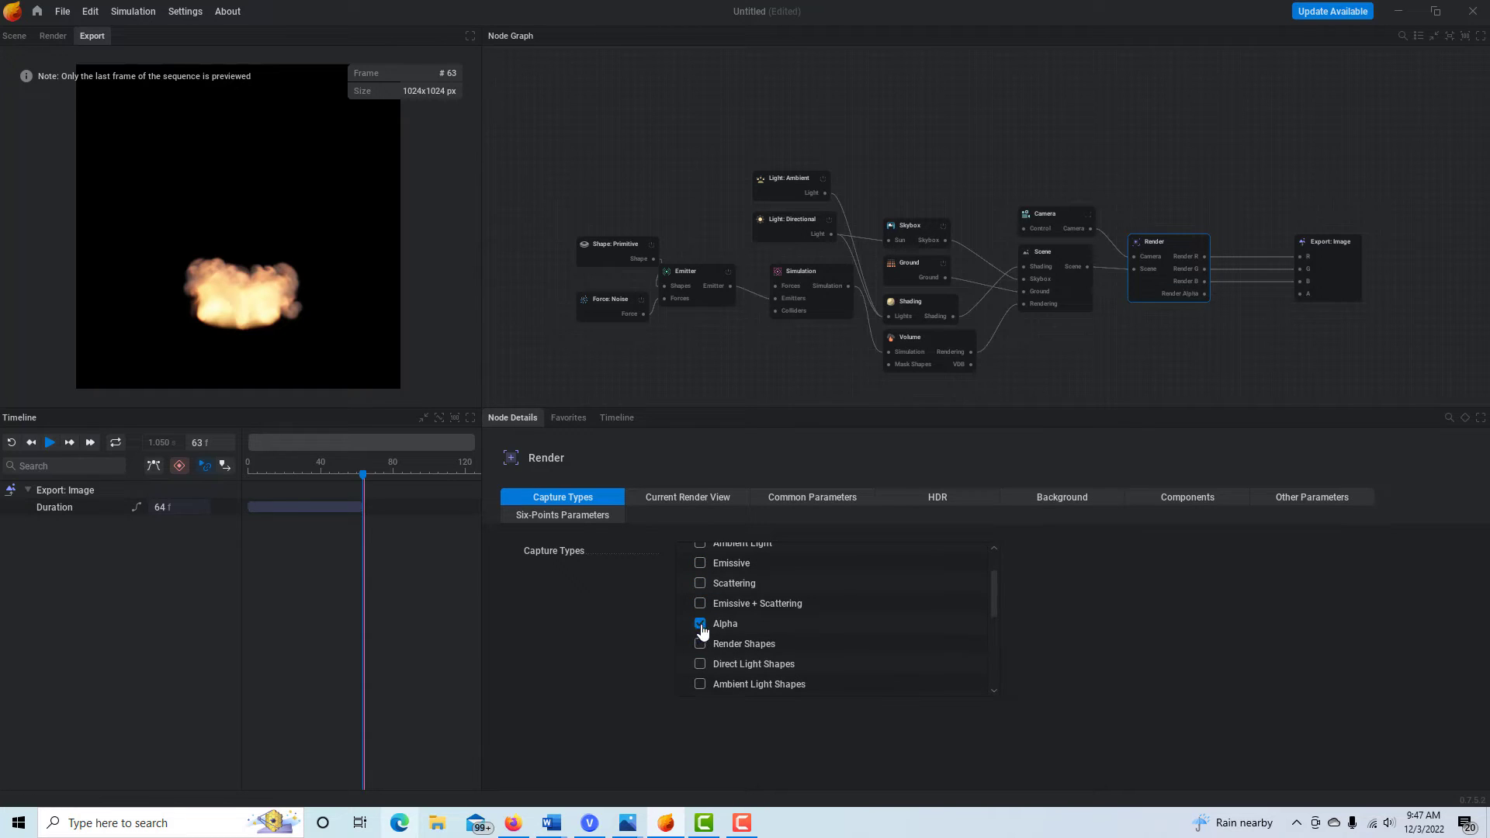
left_click_drag(1205, 295, 1301, 295)
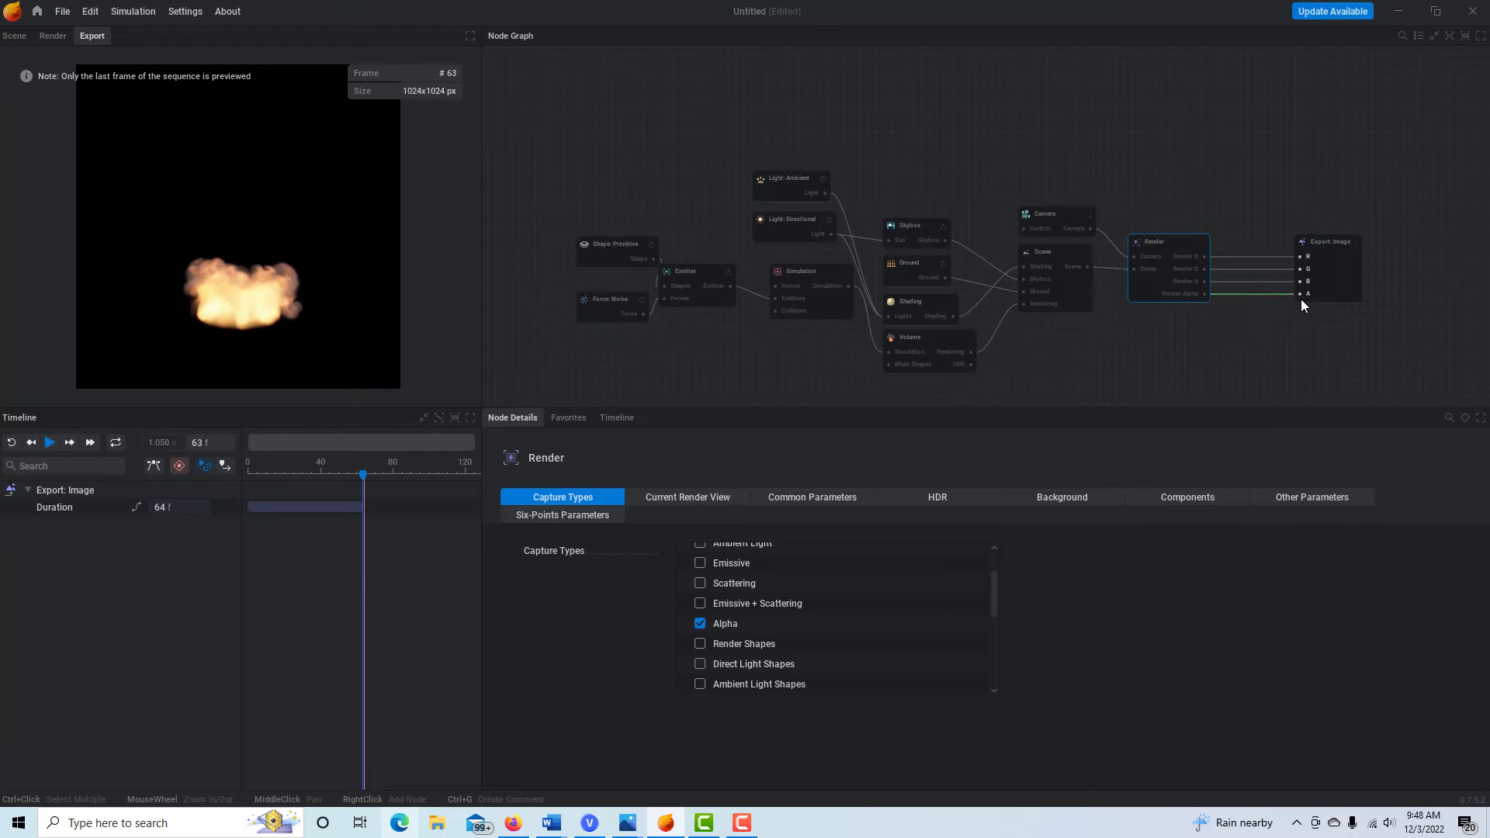
left_click(1357, 273)
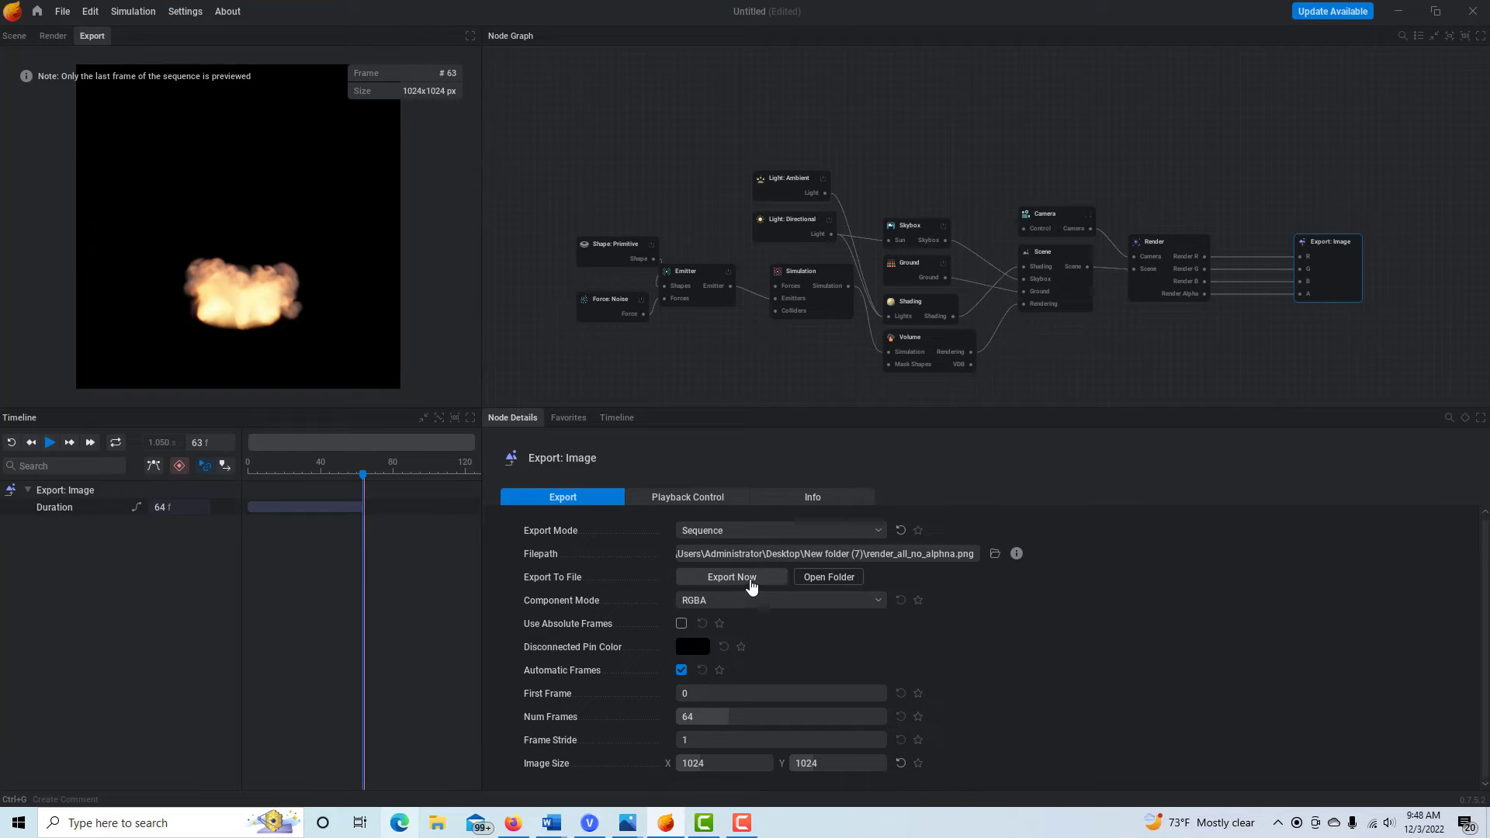
Re-export the Render PNG sequence with the alpha channel included.
left_click(731, 577)
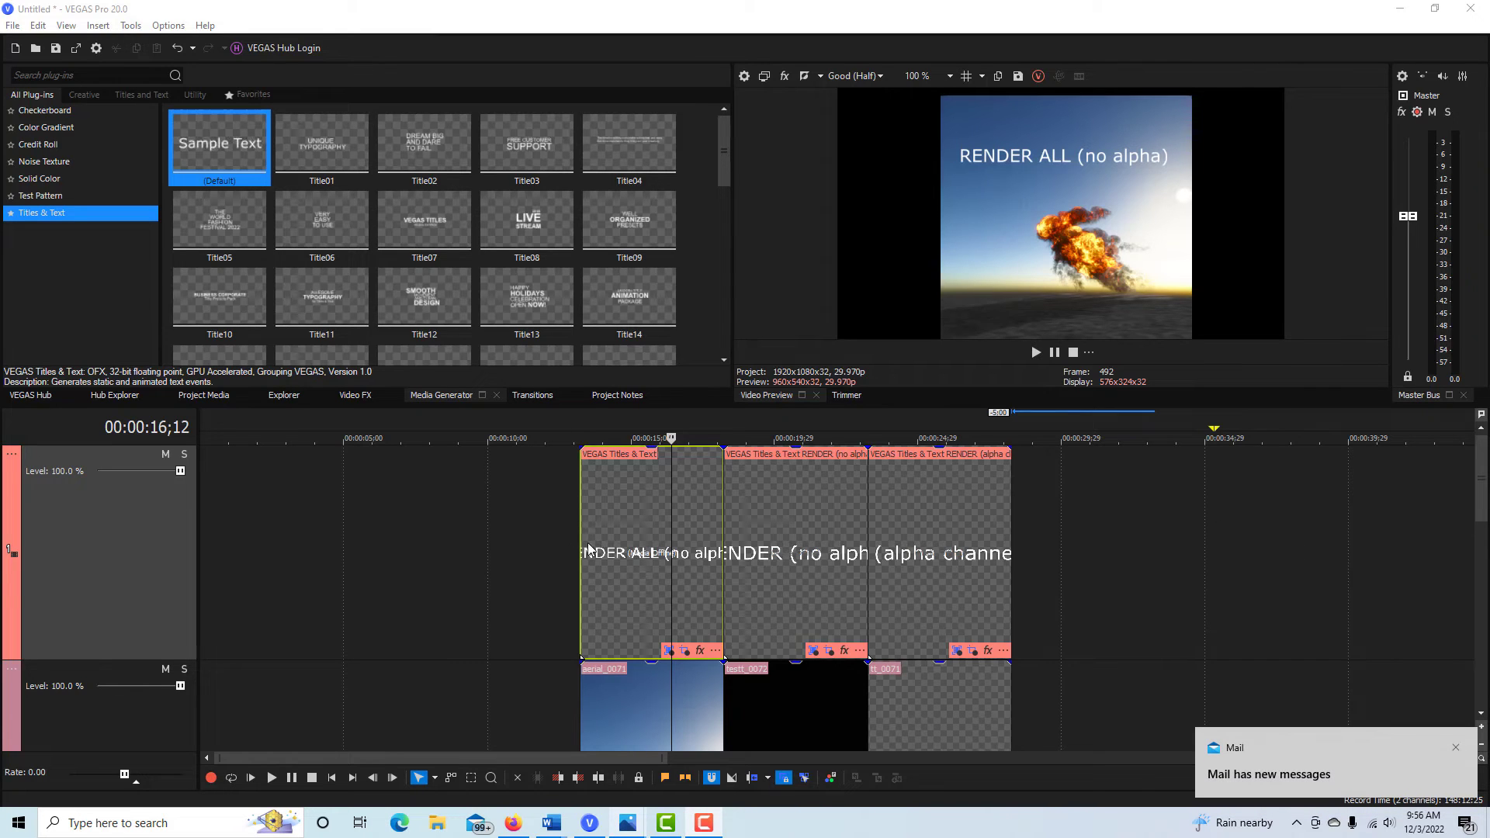
Preview the RENDER ALL, RENDER (no alpha) and RENDER (alpha channel) clips, then bring the fire track into view.
left_click(673, 509)
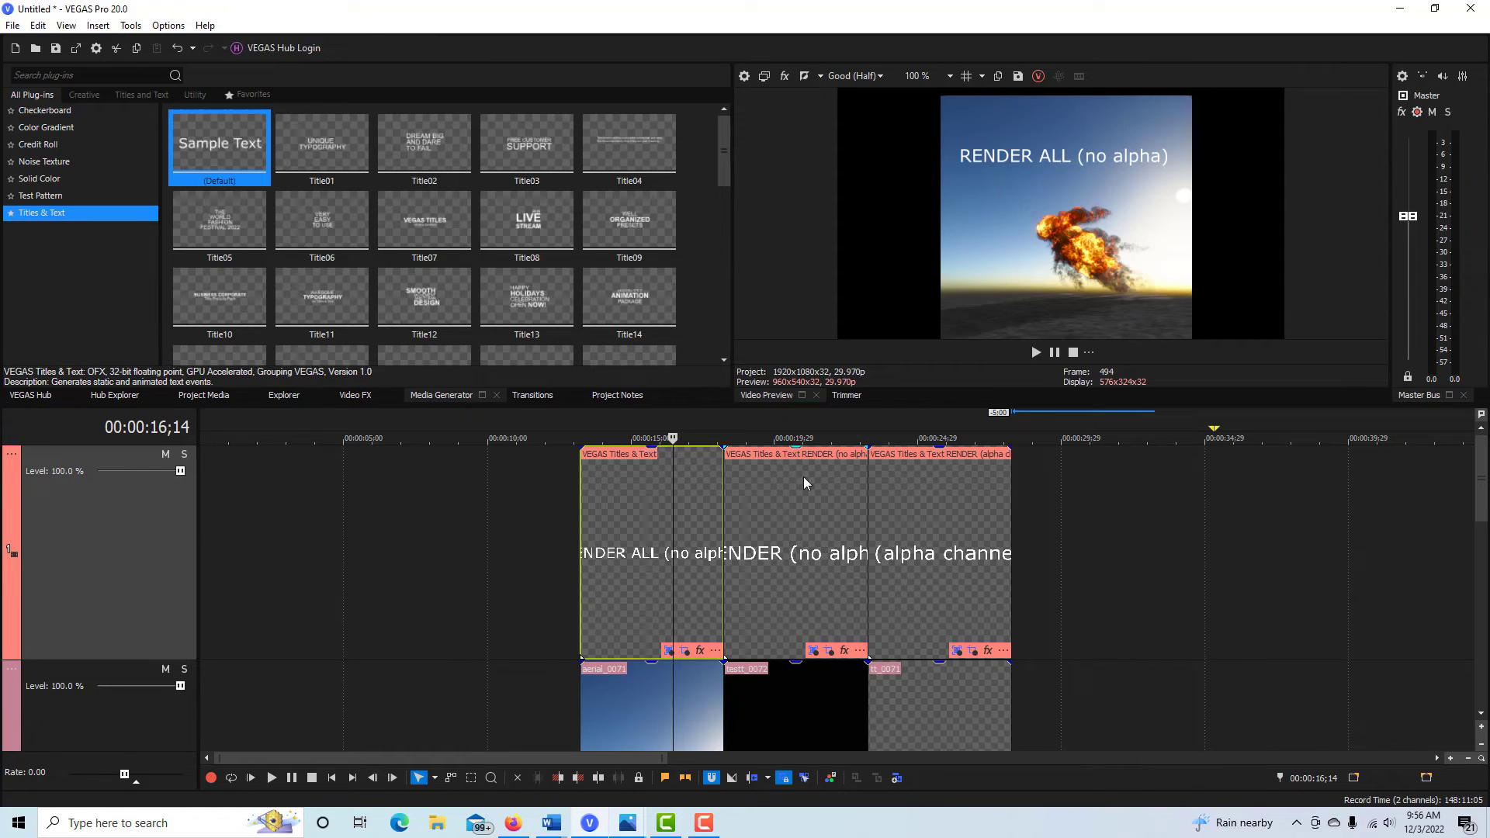
left_click(797, 497)
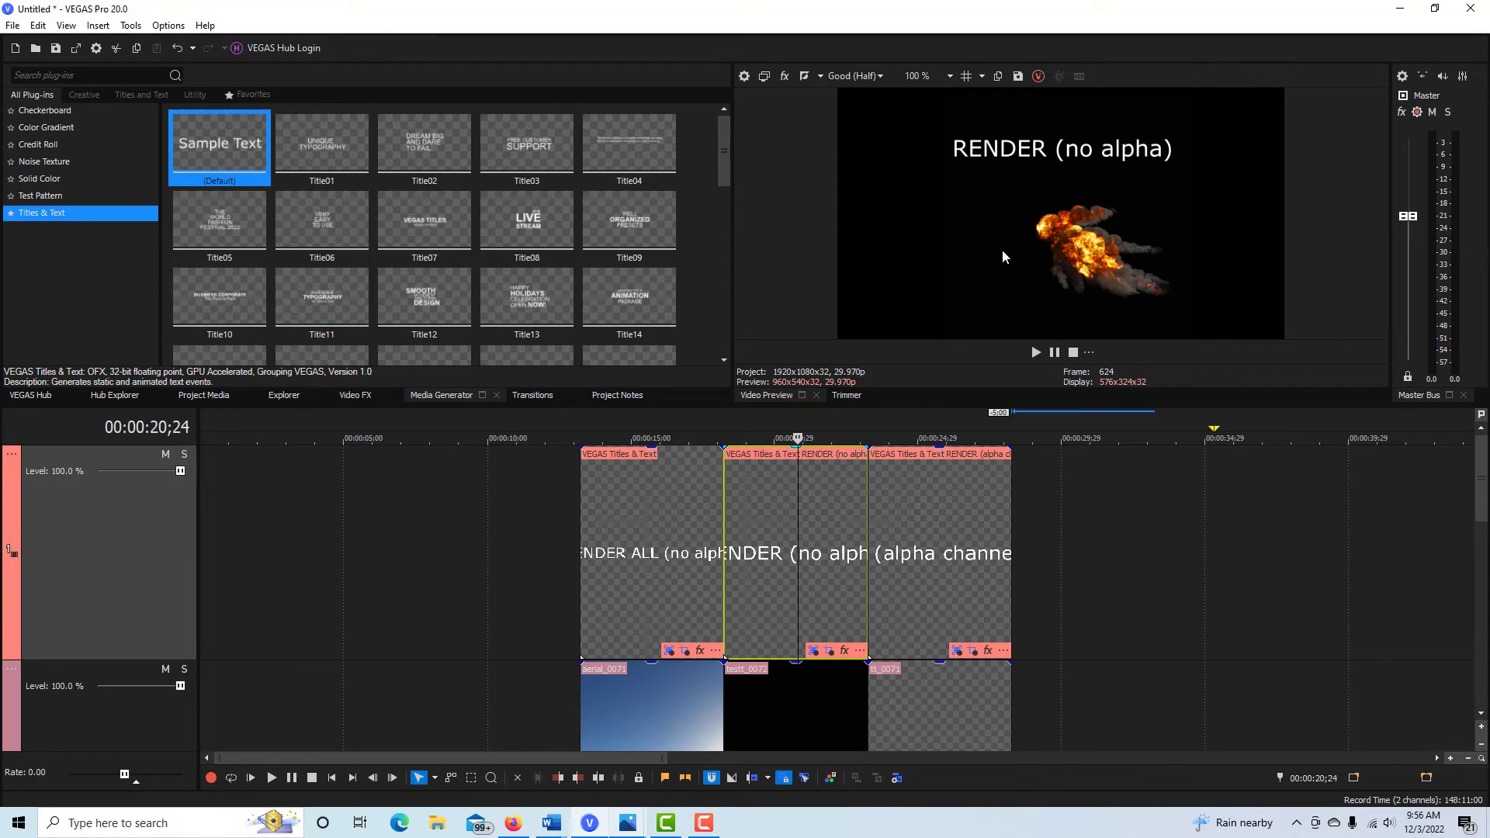
left_click(939, 495)
scroll(1097, 564, "down", 3)
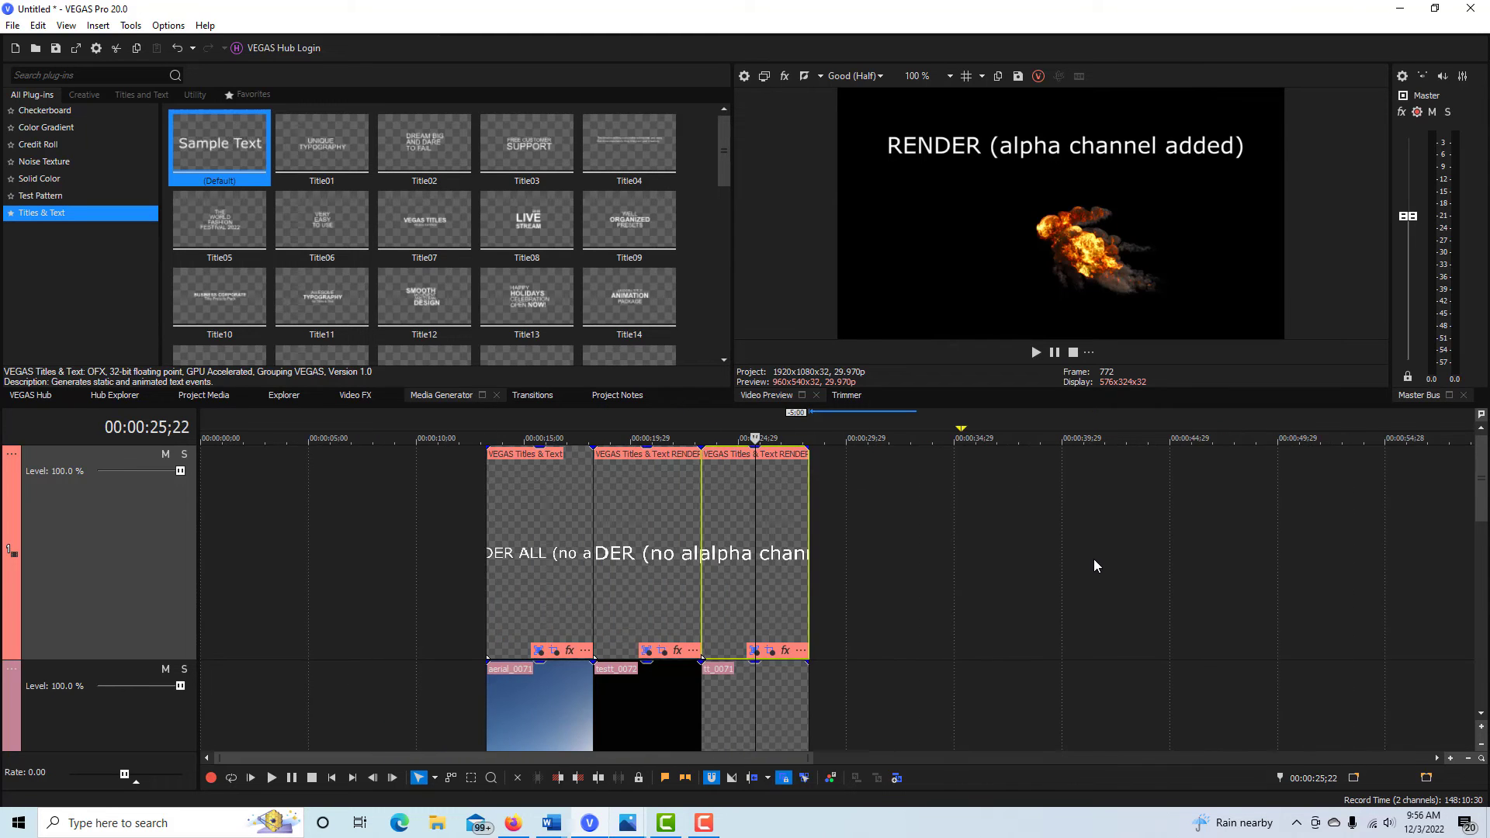
left_click_drag(1483, 494, 1483, 553)
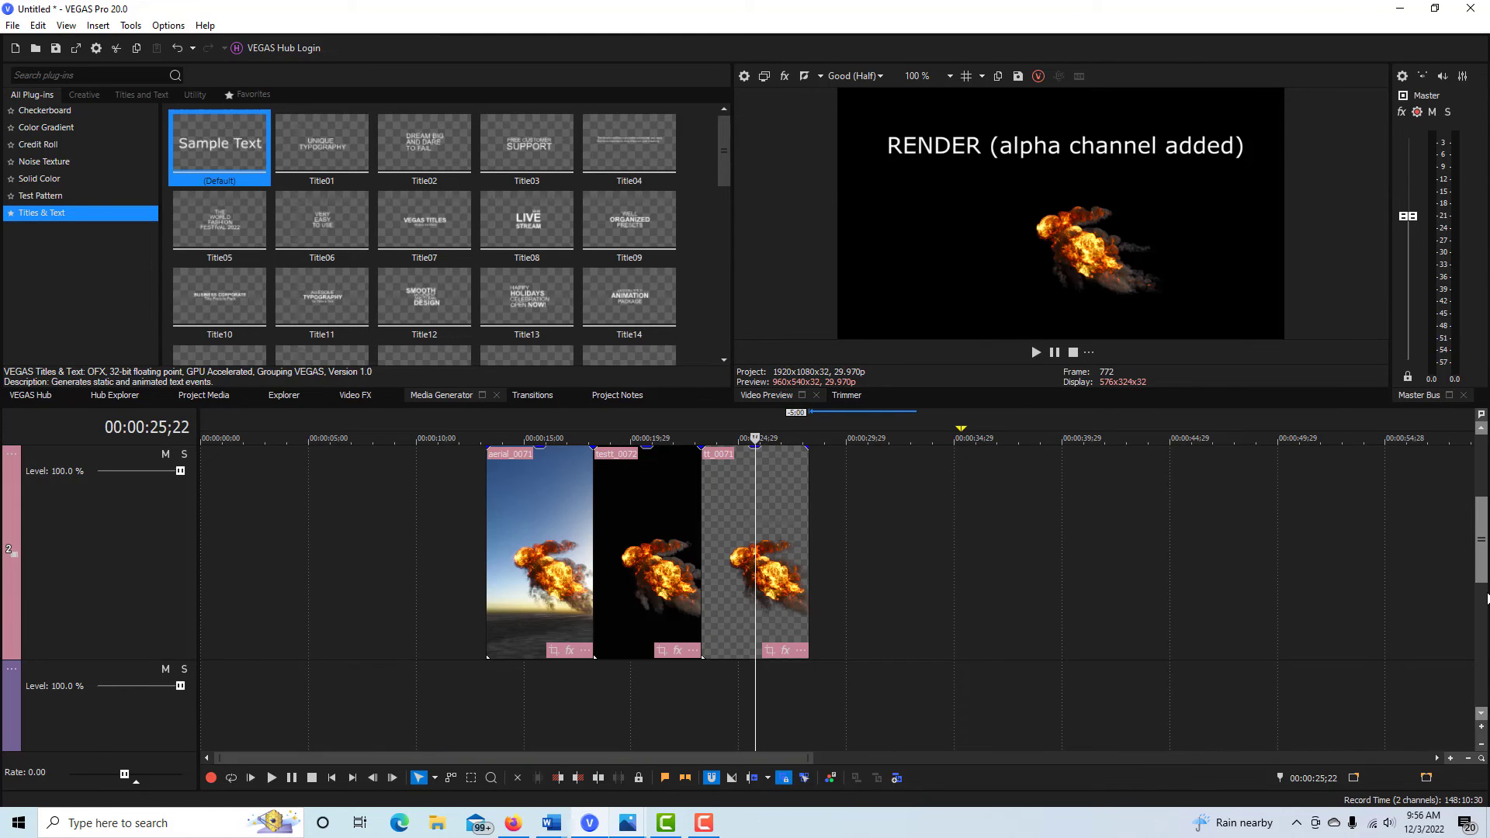
Zoom the timeline in on the black-background and transparent fire clips.
scroll(917, 661, "up", 3)
scroll(917, 661, "up", 4)
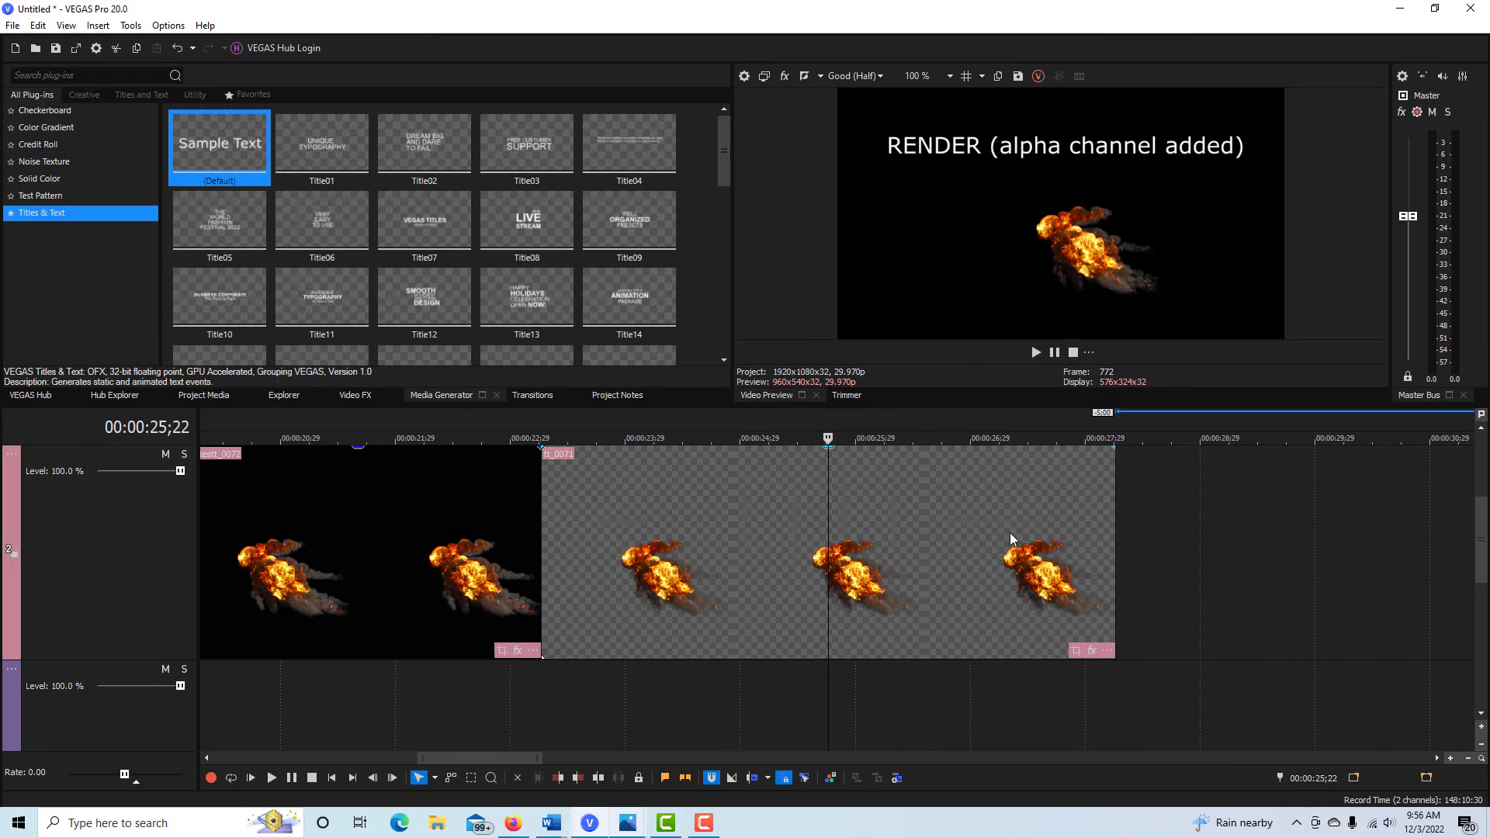